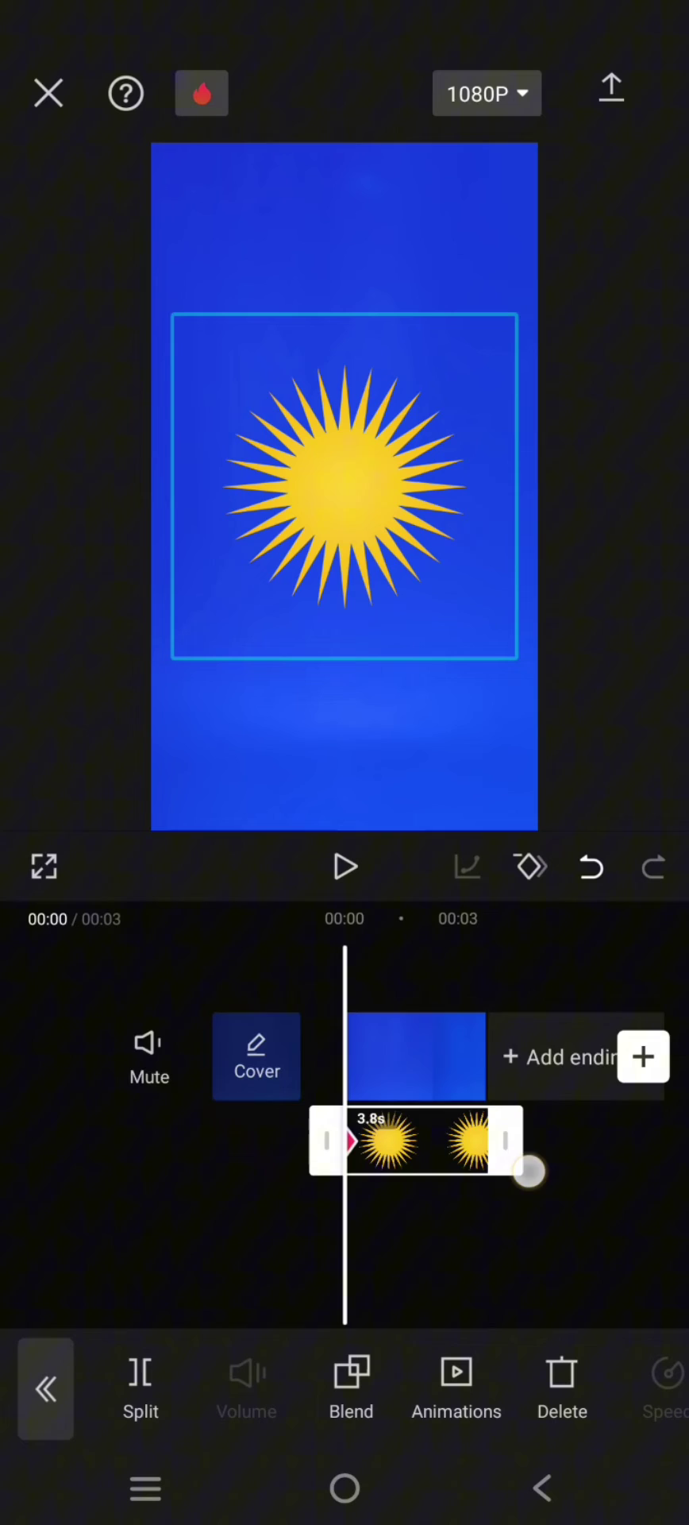
drag(528, 1174, 408, 1203)
Add a keyframe to the sun overlay at 00:03, the end of the clip
click(531, 866)
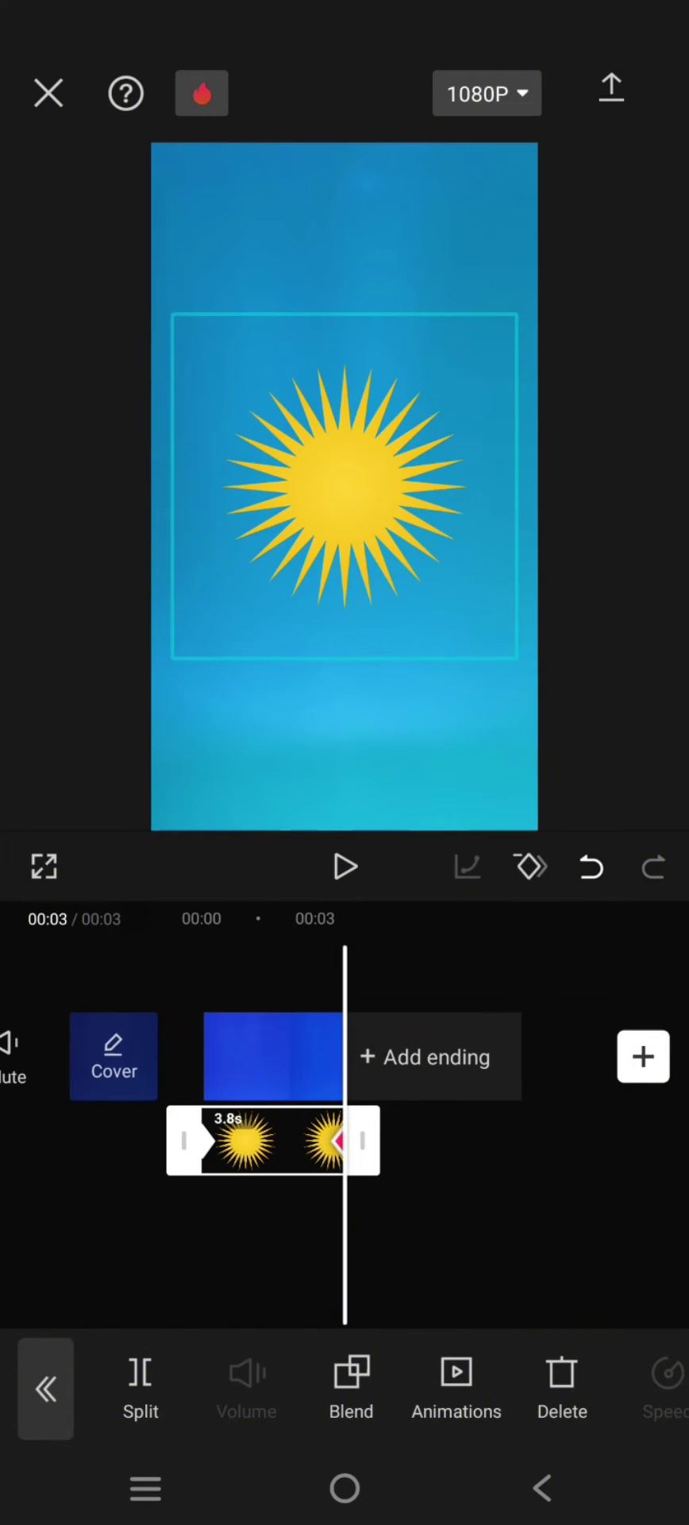
drag(549, 1375, 427, 1370)
drag(540, 1393, 416, 1393)
drag(561, 1382, 434, 1379)
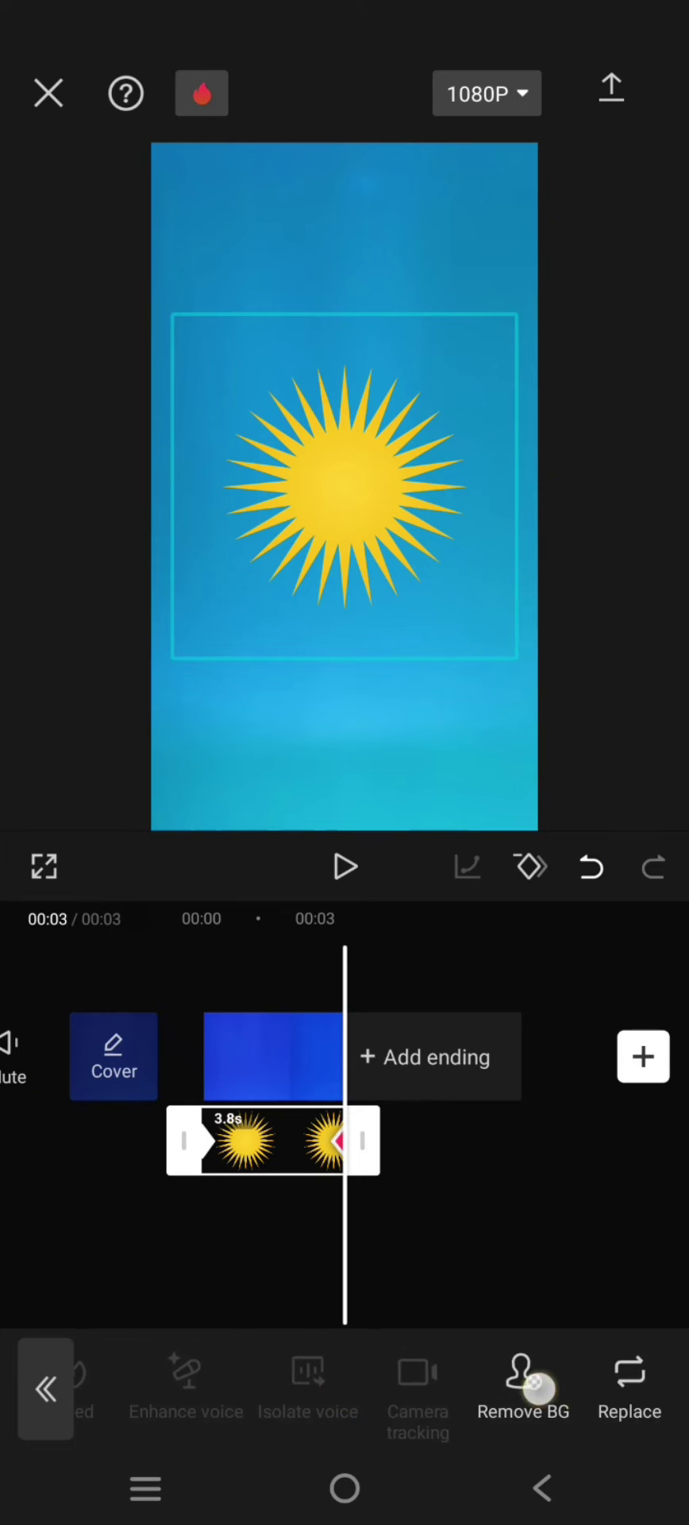
mouse_move(535, 1387)
mouse_down()
mouse_move(382, 1391)
mouse_move(437, 1401)
mouse_up()
Open Transform for the sun overlay and select its Rotate option
click(522, 1382)
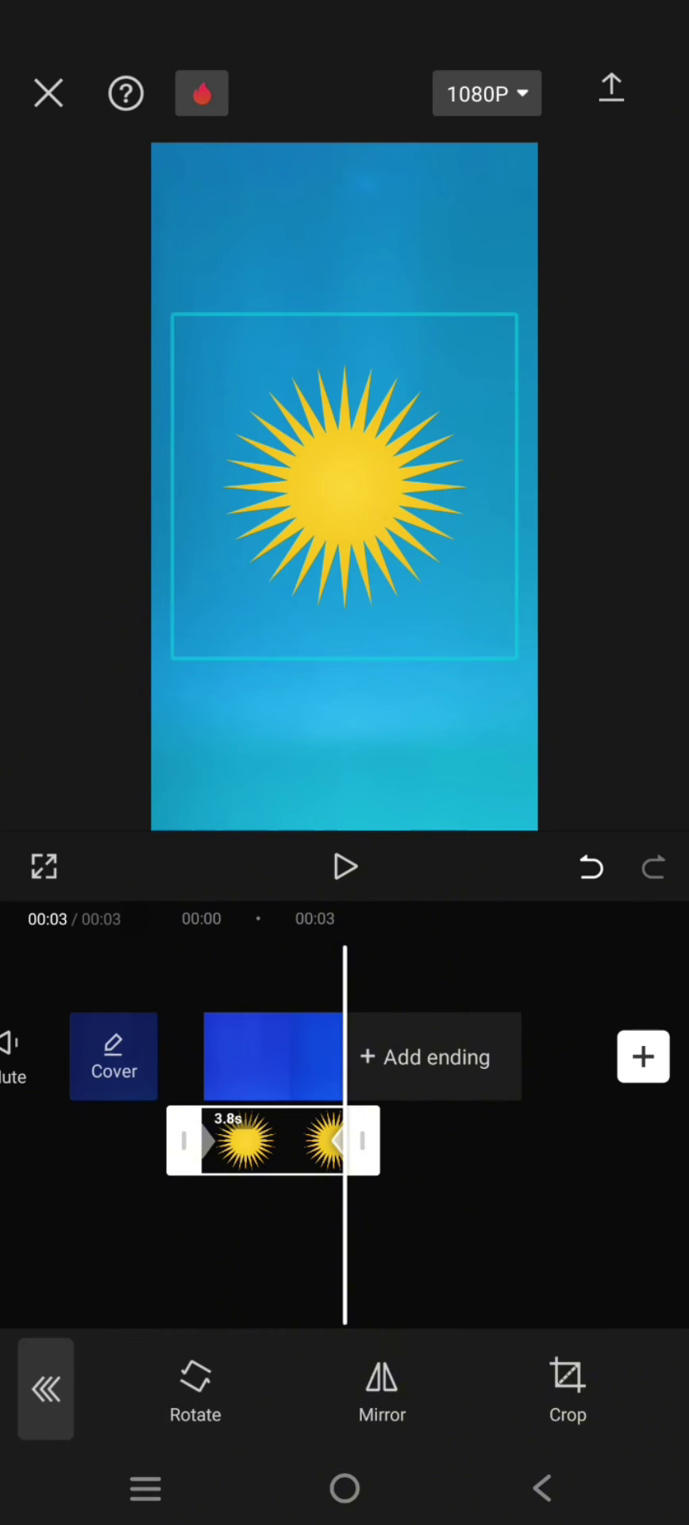
click(185, 1399)
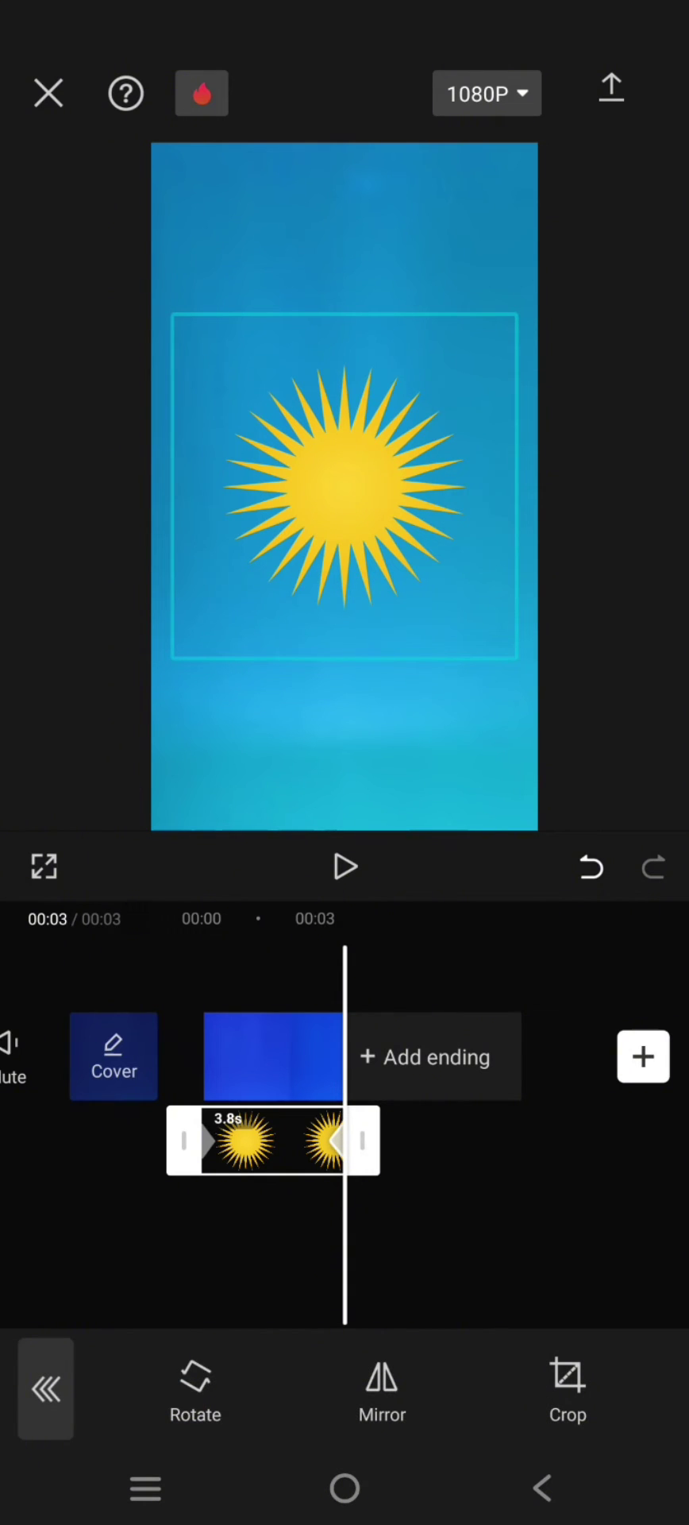